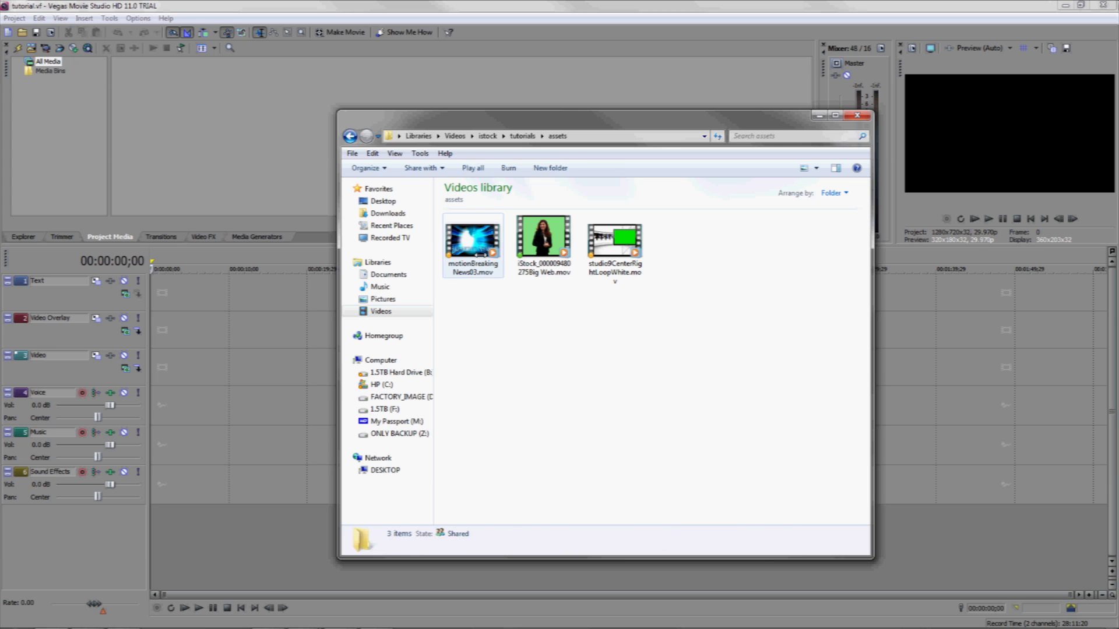
# Add the breaking-news, green-screen presenter and studio background .mov clips from the assets folder to the project media.
pyautogui.click(473, 240)
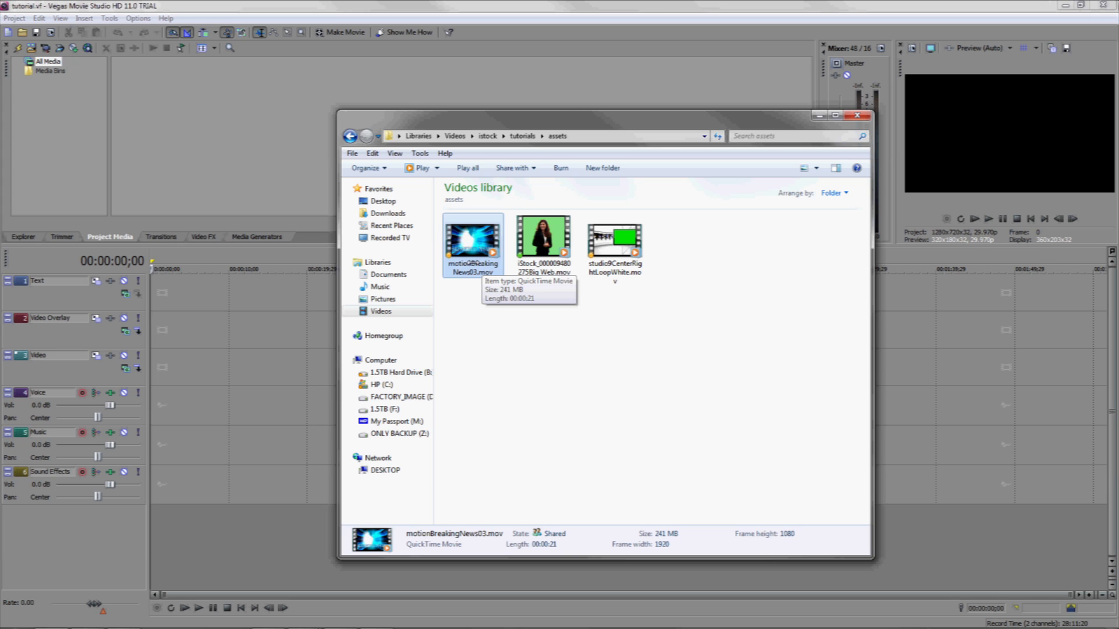
pyautogui.click(544, 257)
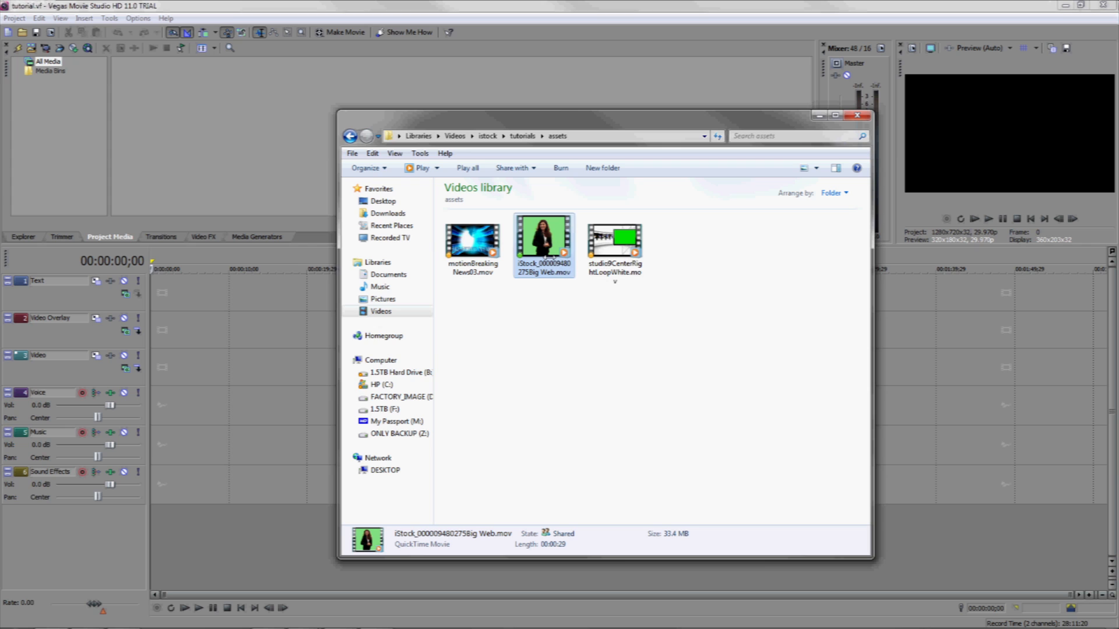
pyautogui.click(610, 246)
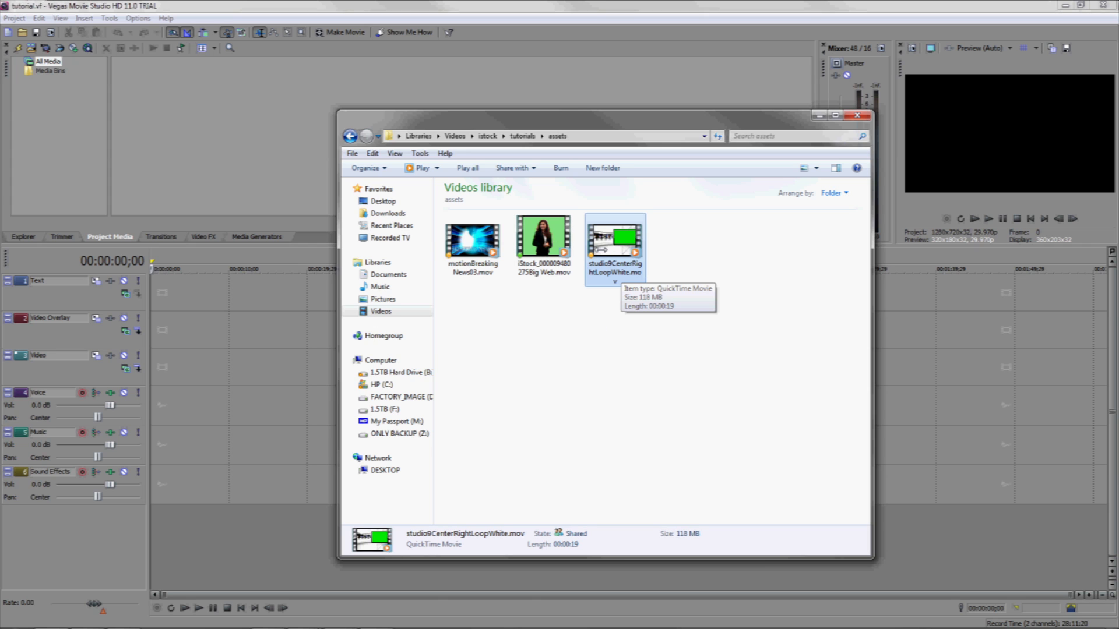
pyautogui.moveTo(522, 116); pyautogui.dragTo(529, 119)
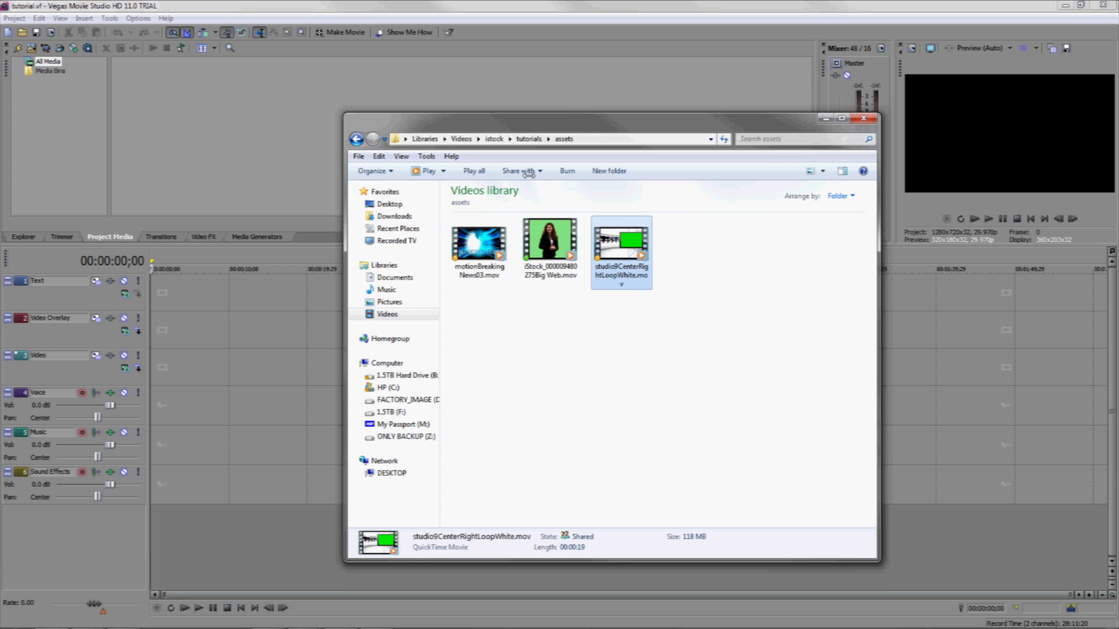
pyautogui.moveTo(712, 356); pyautogui.dragTo(487, 246)
pyautogui.moveTo(621, 247); pyautogui.dragTo(207, 131)
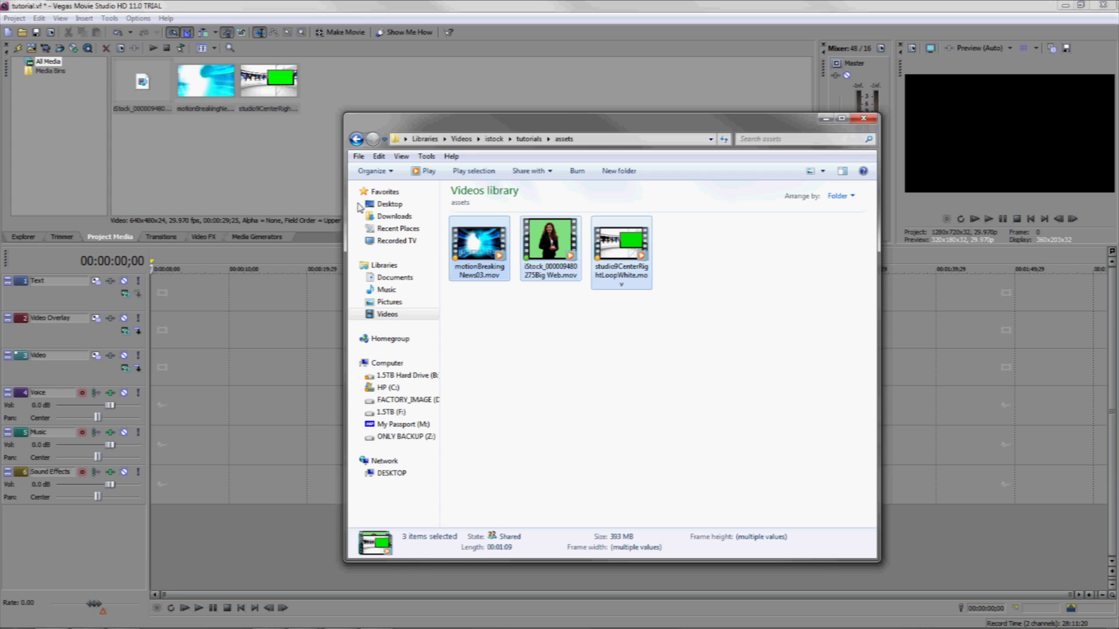
pyautogui.moveTo(666, 136); pyautogui.dragTo(799, 166)
pyautogui.click(352, 180)
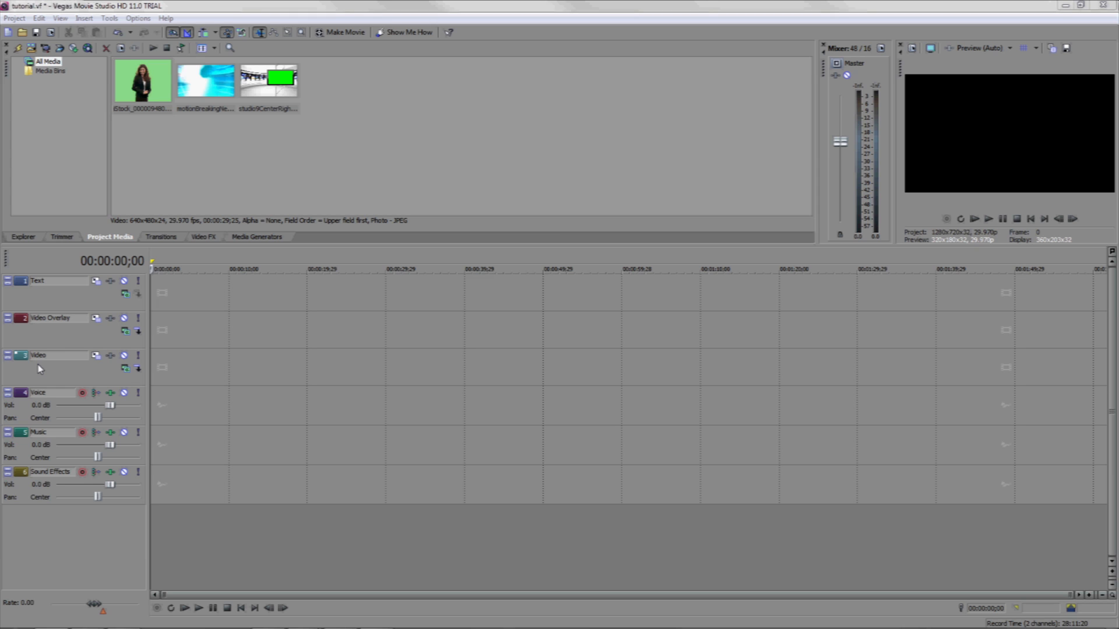
# Delete the Text track and insert a new video track above the others.
pyautogui.rightClick(50, 295)
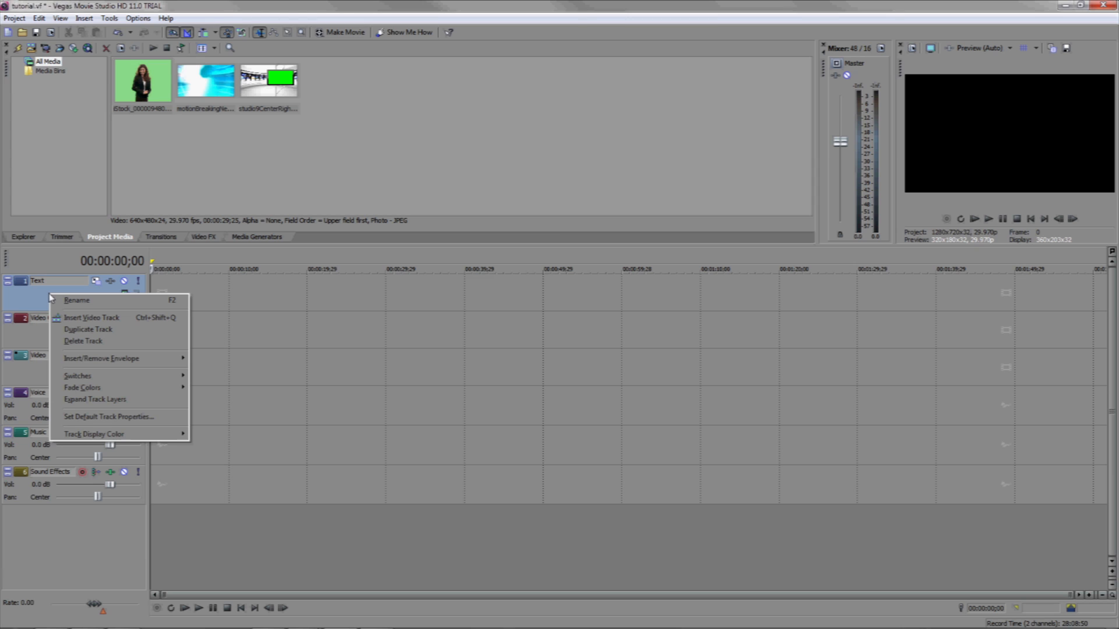
pyautogui.click(82, 343)
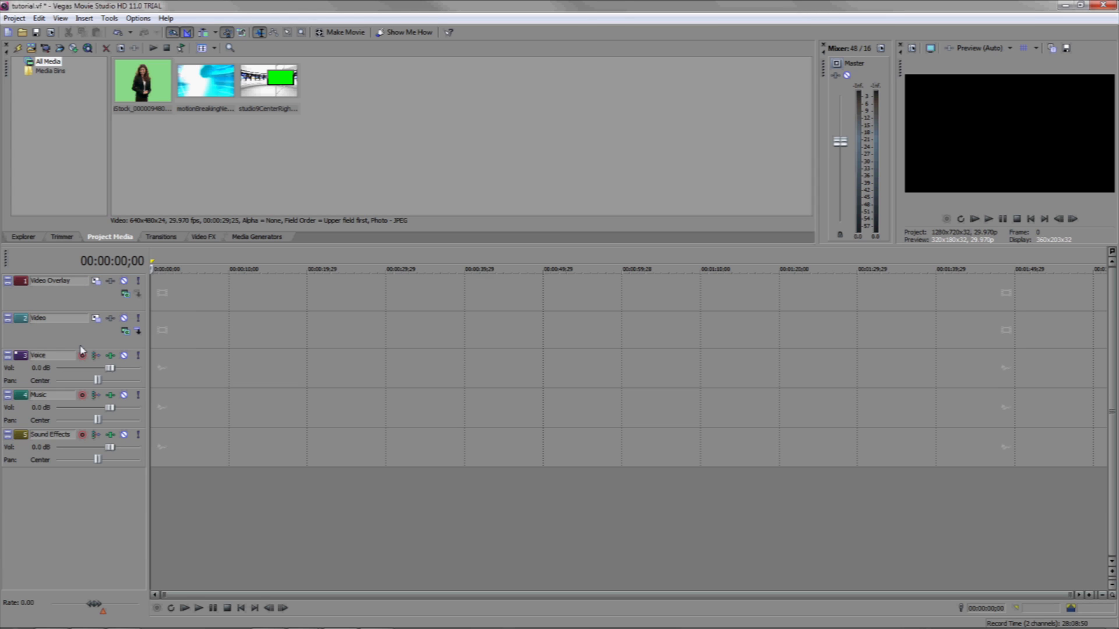
pyautogui.rightClick(59, 506)
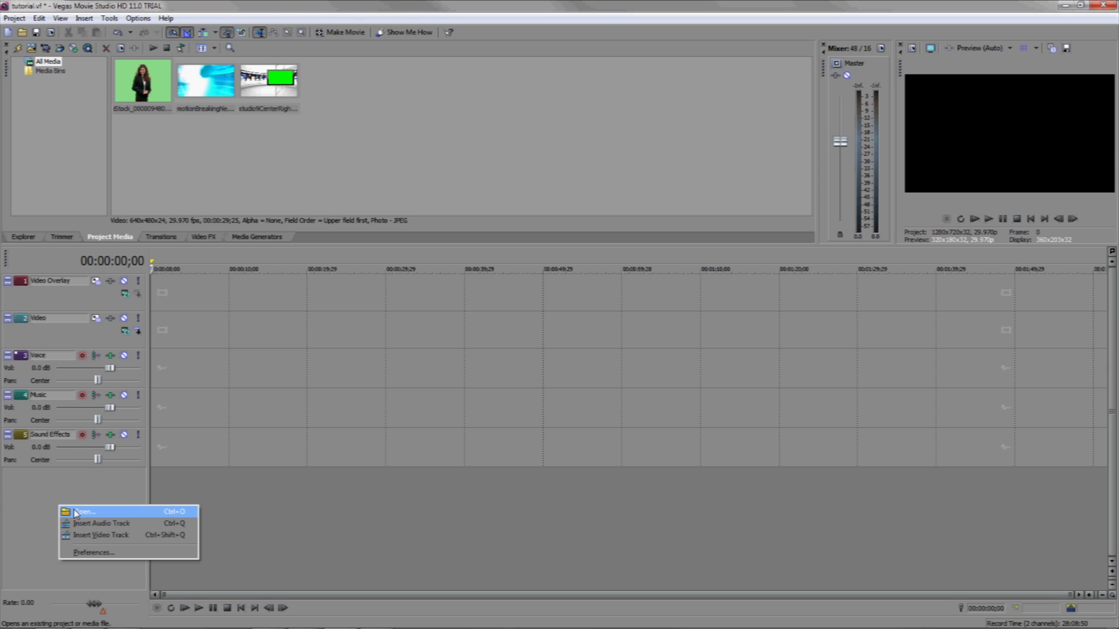
pyautogui.click(96, 535)
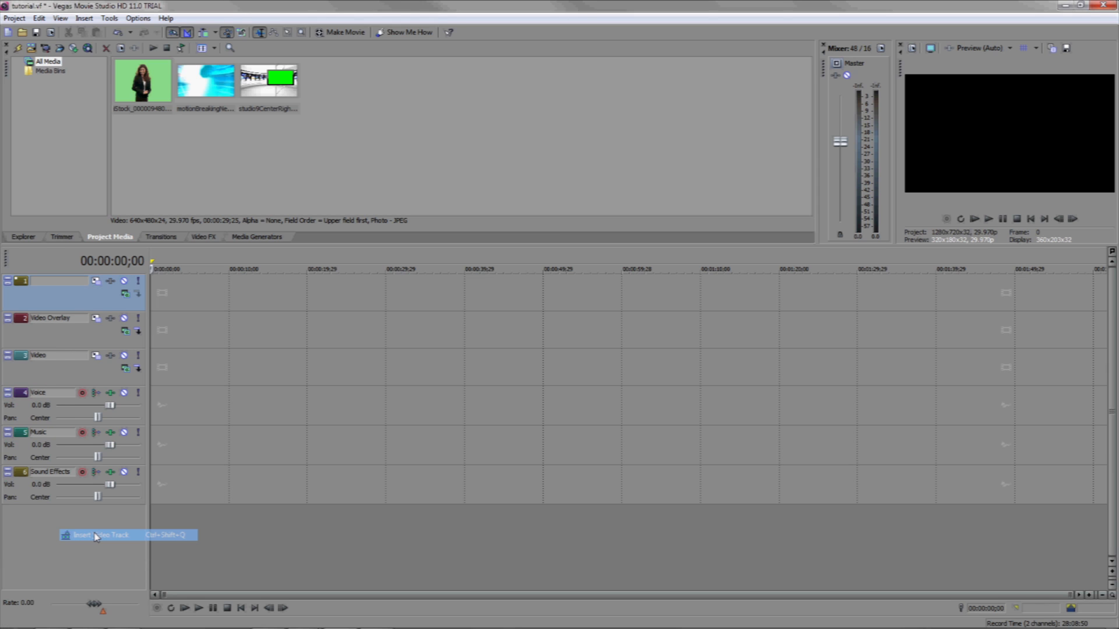
# Name the new top video track Talent and rename the Video Overlay track as Studio.
pyautogui.doubleClick(39, 283)
pyautogui.write('Talent')
pyautogui.press('Return')
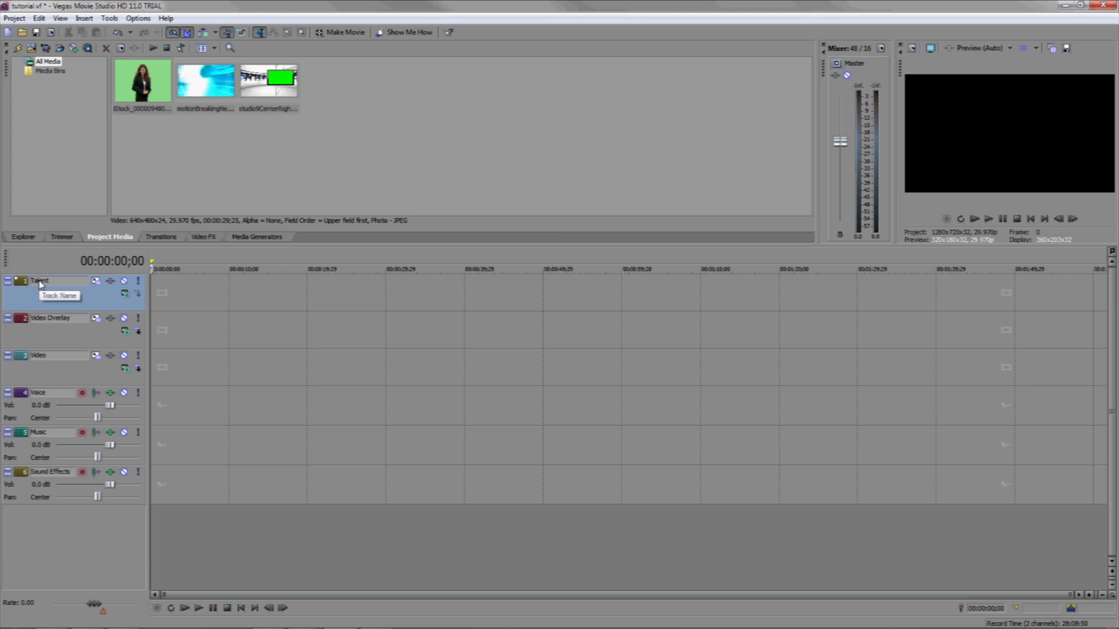
pyautogui.doubleClick(79, 323)
pyautogui.write('Studio')
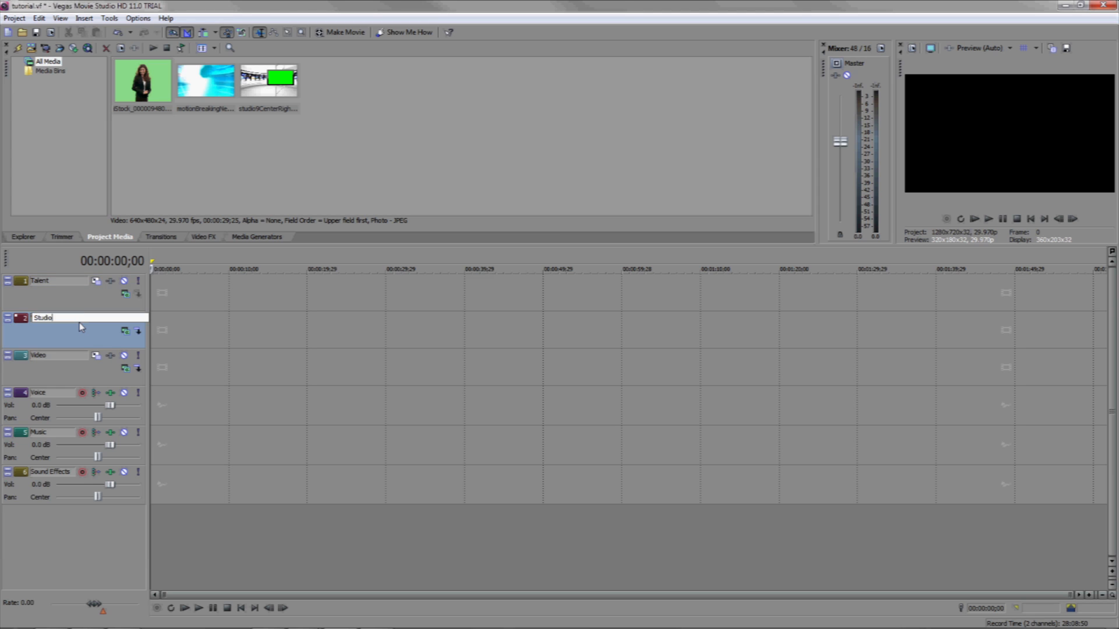
pyautogui.press('Return')
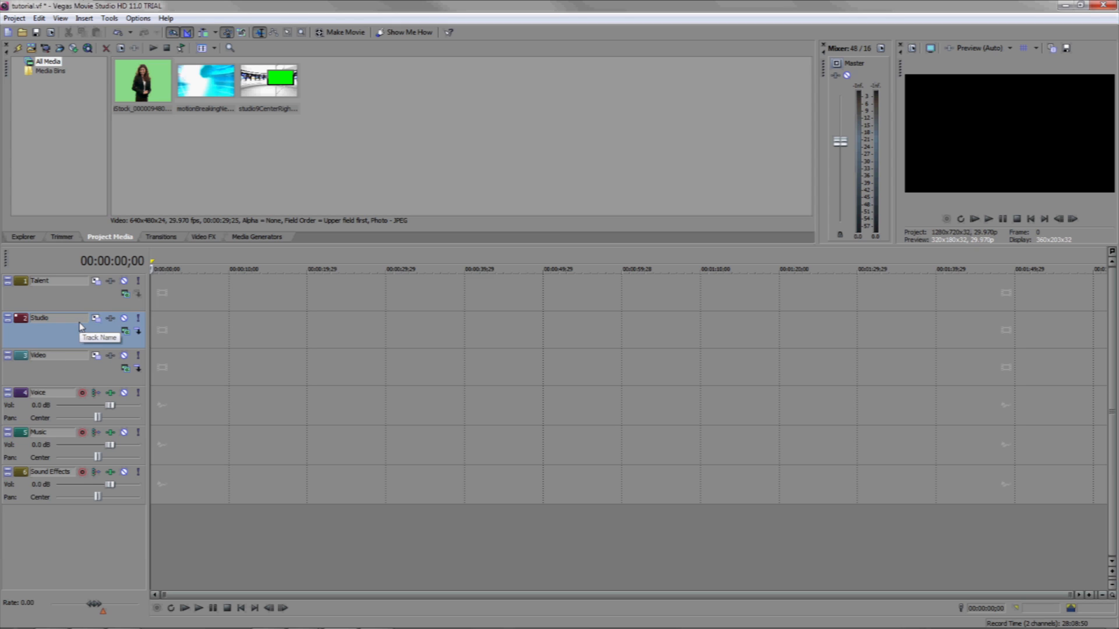
# Rename the Video track as B-roll.
pyautogui.click(52, 359)
pyautogui.doubleClick(51, 358)
pyautogui.press('BackSpace')
pyautogui.write('B-ro')
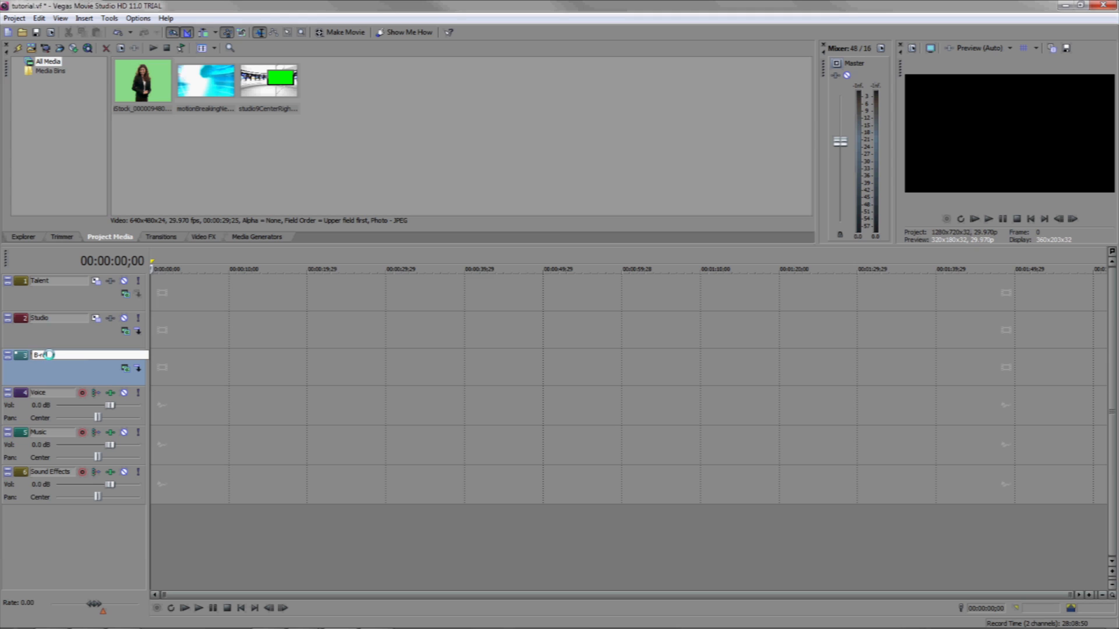
pyautogui.write('ll')
pyautogui.press('Return')
# Place the presenter, studio and breaking-news clips at the start of the Talent, Studio and B-roll tracks respectively.
pyautogui.click(144, 96)
pyautogui.moveTo(144, 97); pyautogui.dragTo(159, 293)
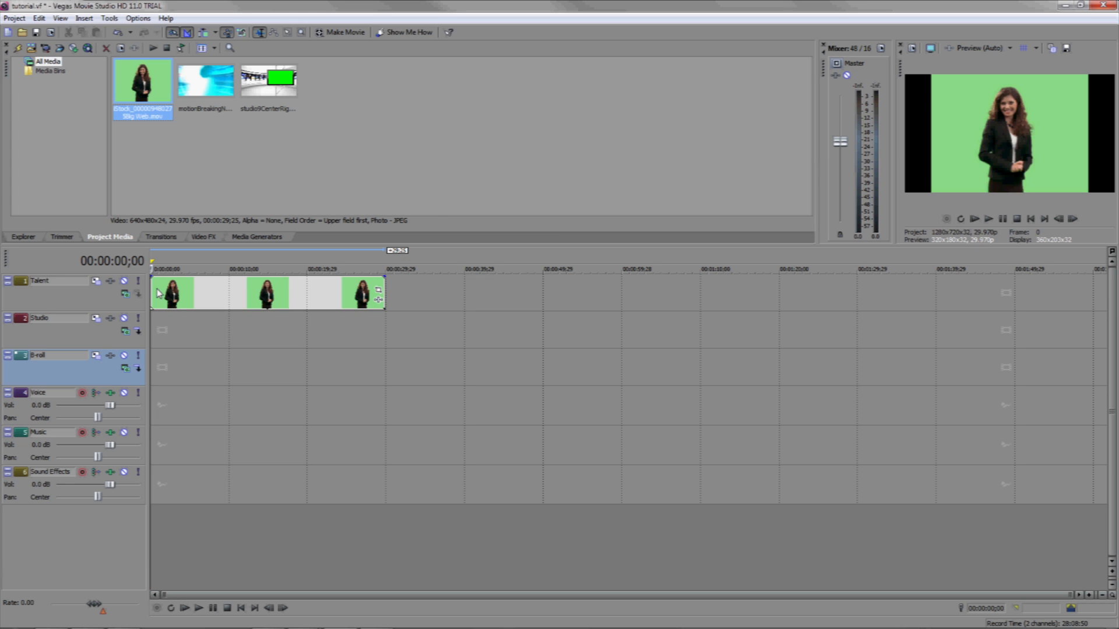
pyautogui.click(205, 86)
pyautogui.click(268, 85)
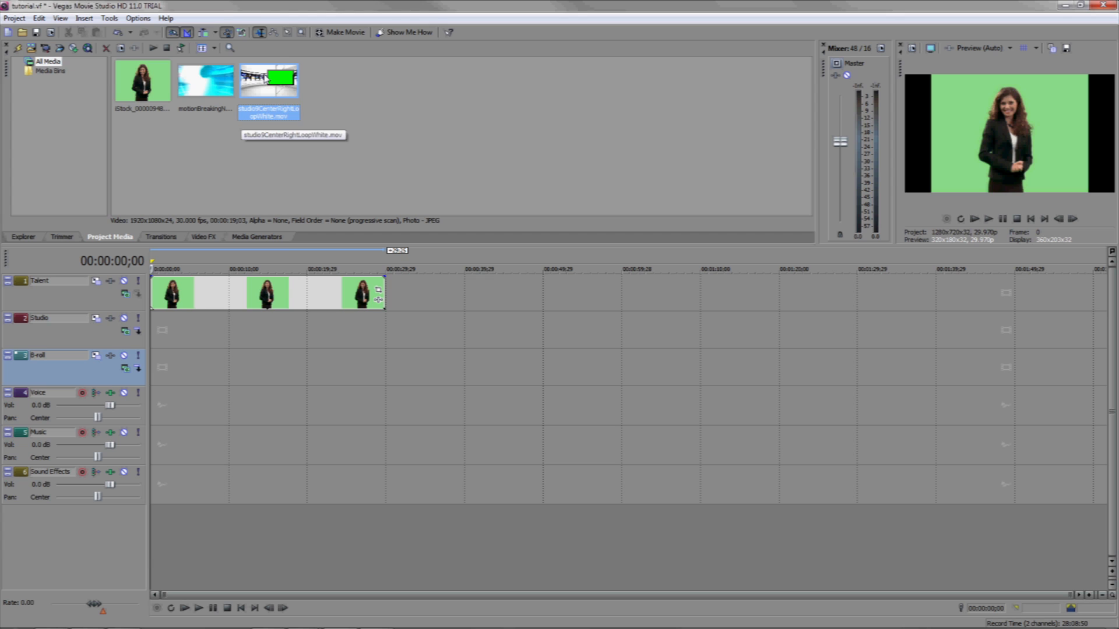
pyautogui.moveTo(268, 79); pyautogui.dragTo(159, 338)
pyautogui.click(207, 85)
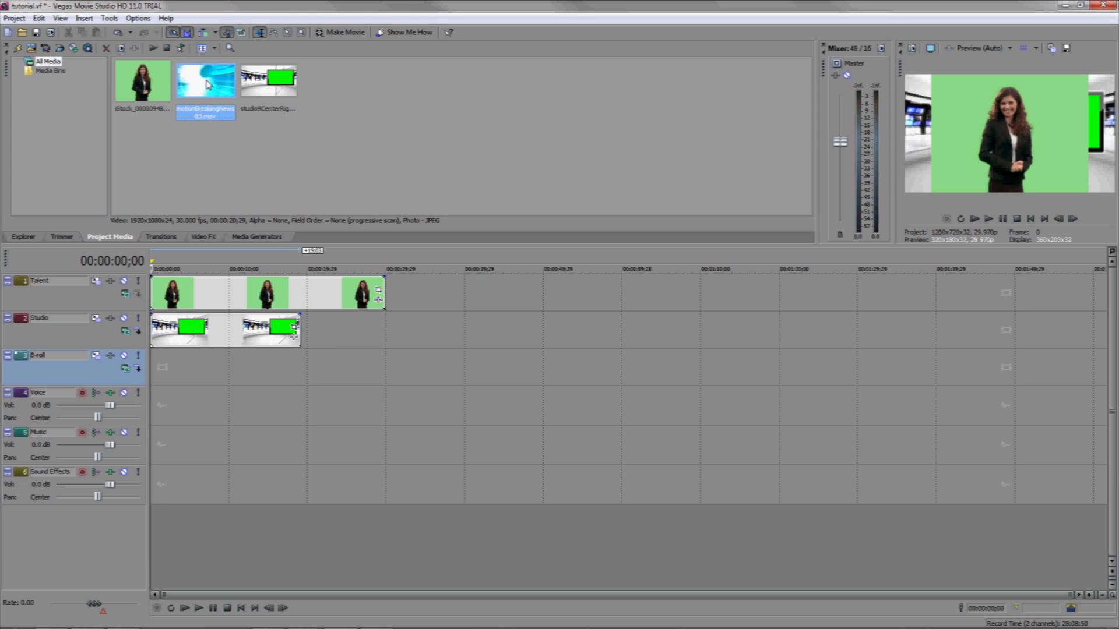
pyautogui.moveTo(206, 84); pyautogui.dragTo(160, 376)
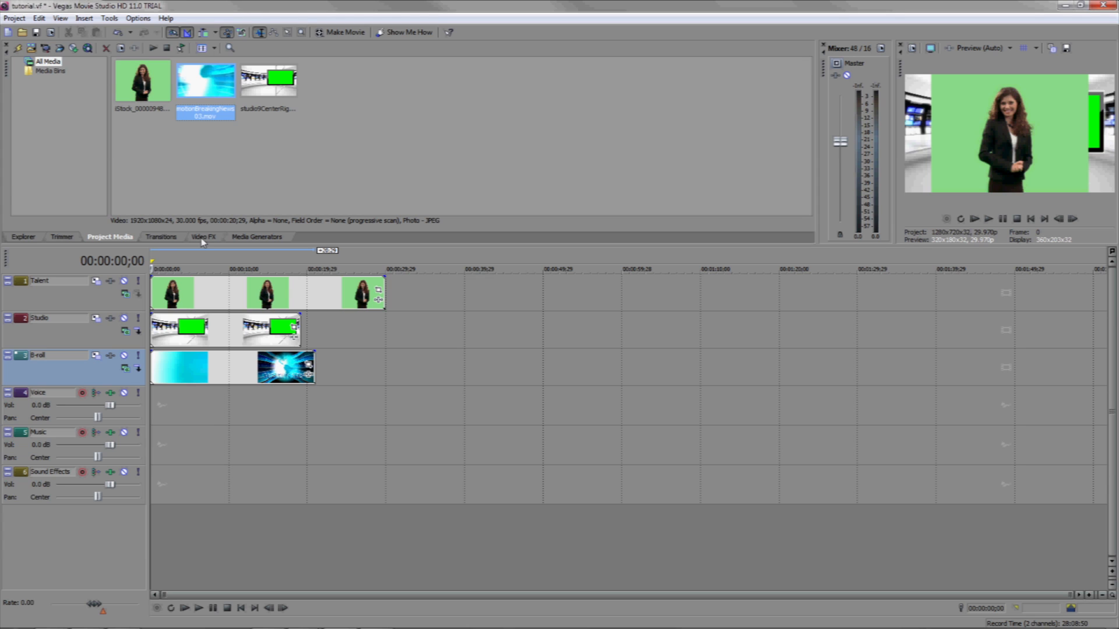
# Apply the Chroma Keyer effect with the Green Screen preset to the presenter clip on the Talent track.
pyautogui.click(203, 238)
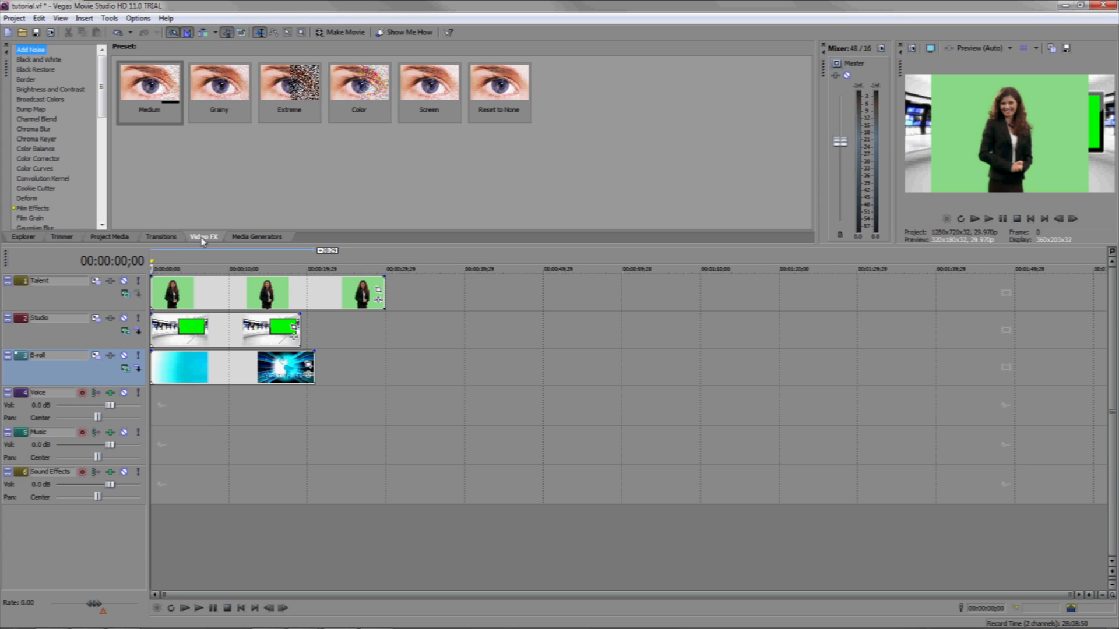
pyautogui.click(44, 140)
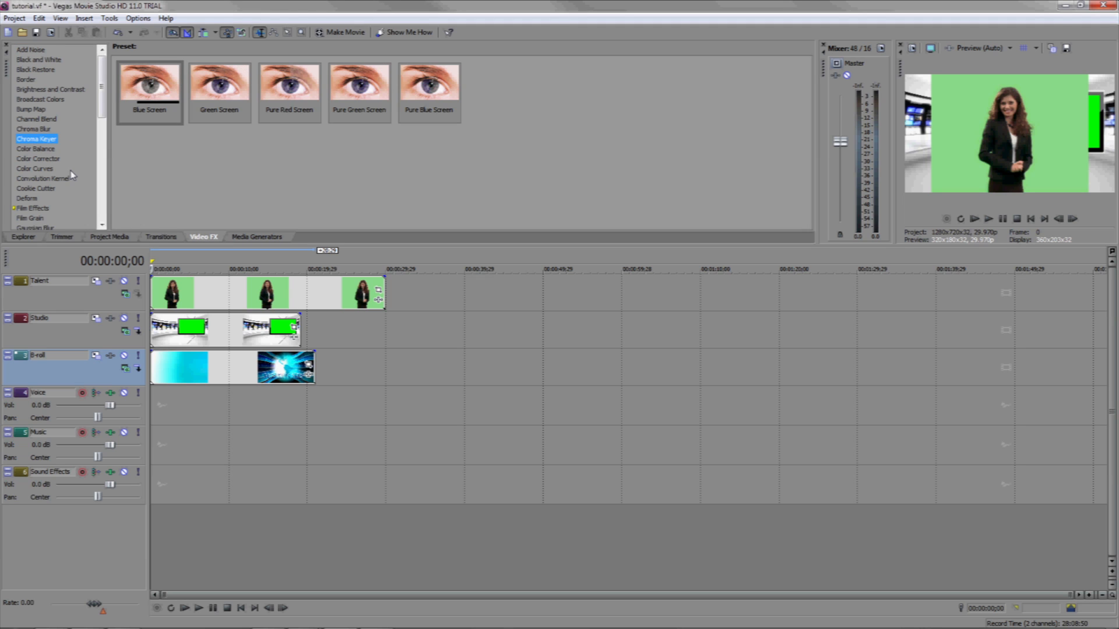
pyautogui.moveTo(217, 96); pyautogui.dragTo(238, 293)
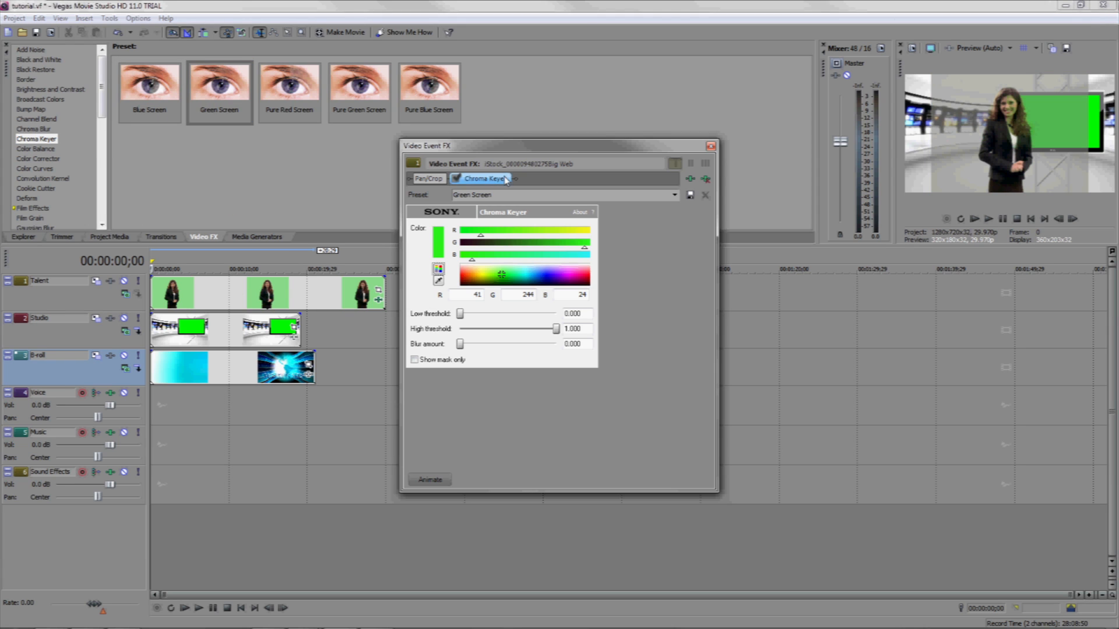
pyautogui.moveTo(560, 147); pyautogui.dragTo(550, 141)
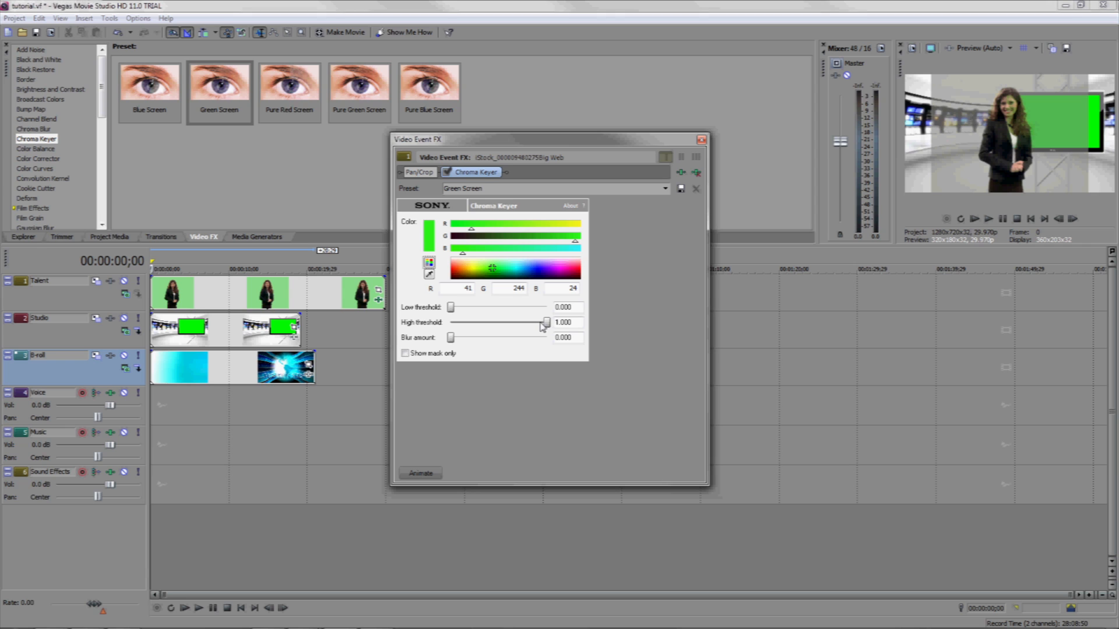
# Set the presenter clip's chroma key low threshold to about 0.642 and high threshold to about 0.309.
pyautogui.moveTo(546, 322); pyautogui.dragTo(515, 323)
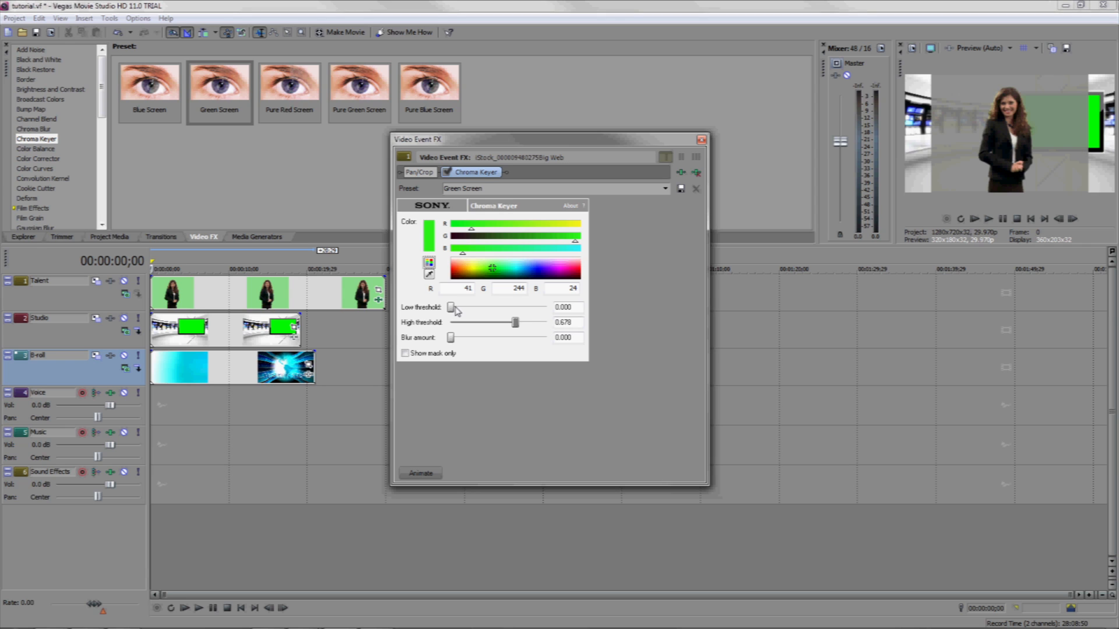
pyautogui.moveTo(452, 307); pyautogui.dragTo(479, 323)
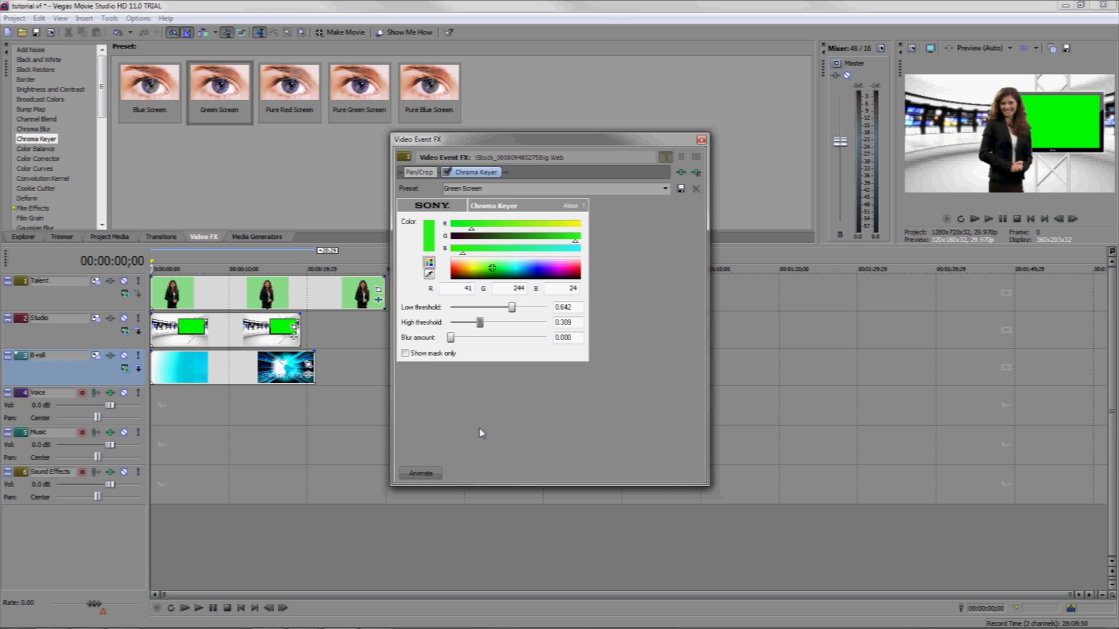
pyautogui.click(701, 141)
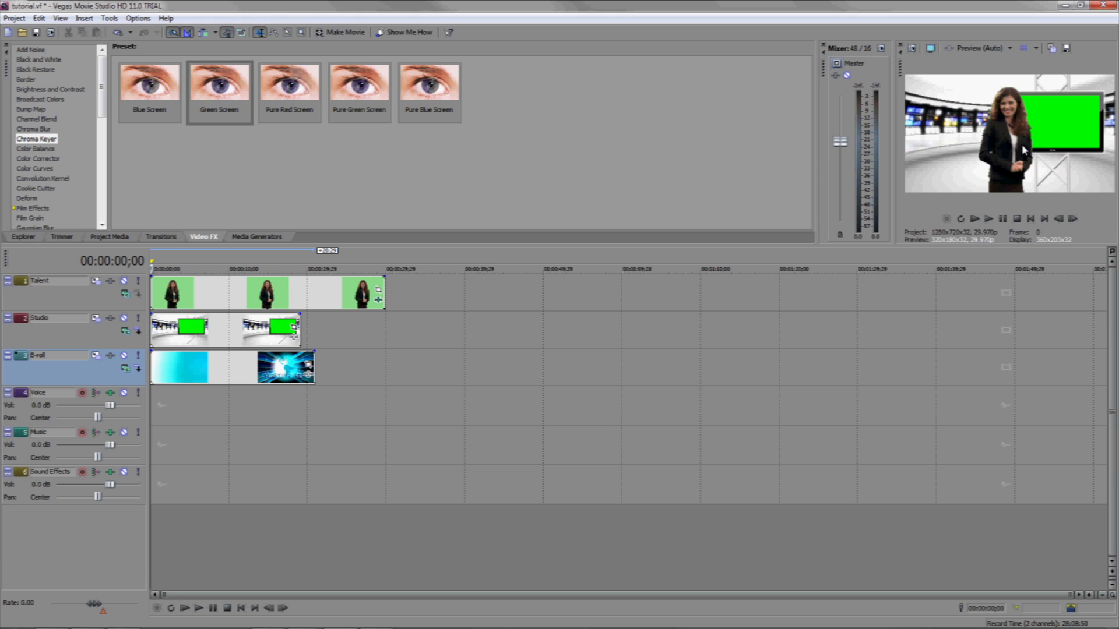
# Shift the presenter's framing with Event Pan/Crop so she stands to the left of the studio monitor.
pyautogui.click(250, 294)
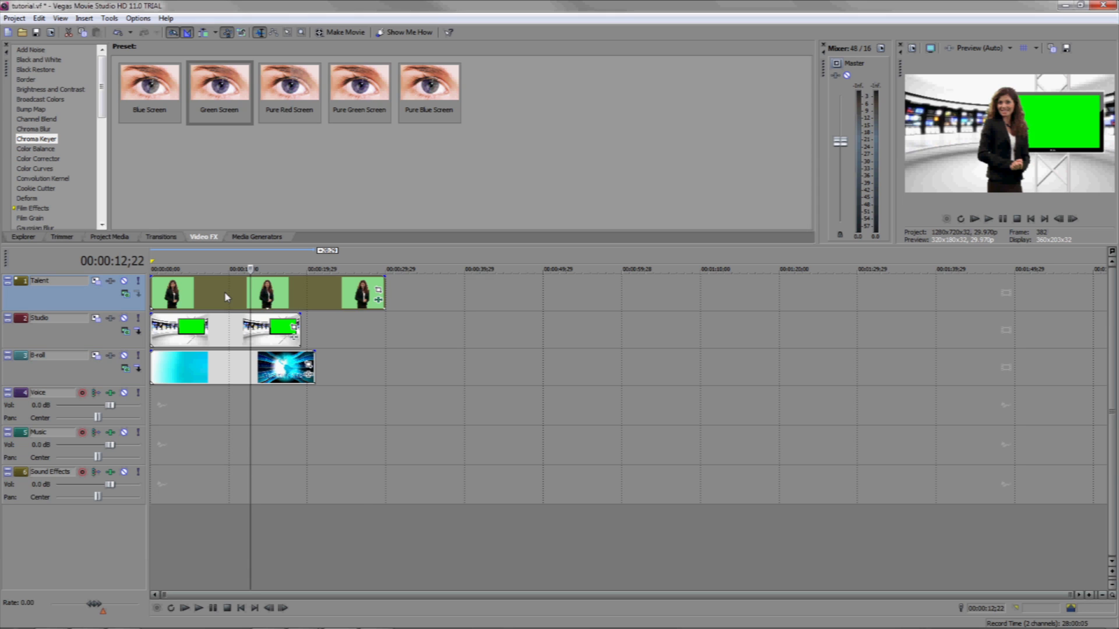
pyautogui.rightClick(226, 297)
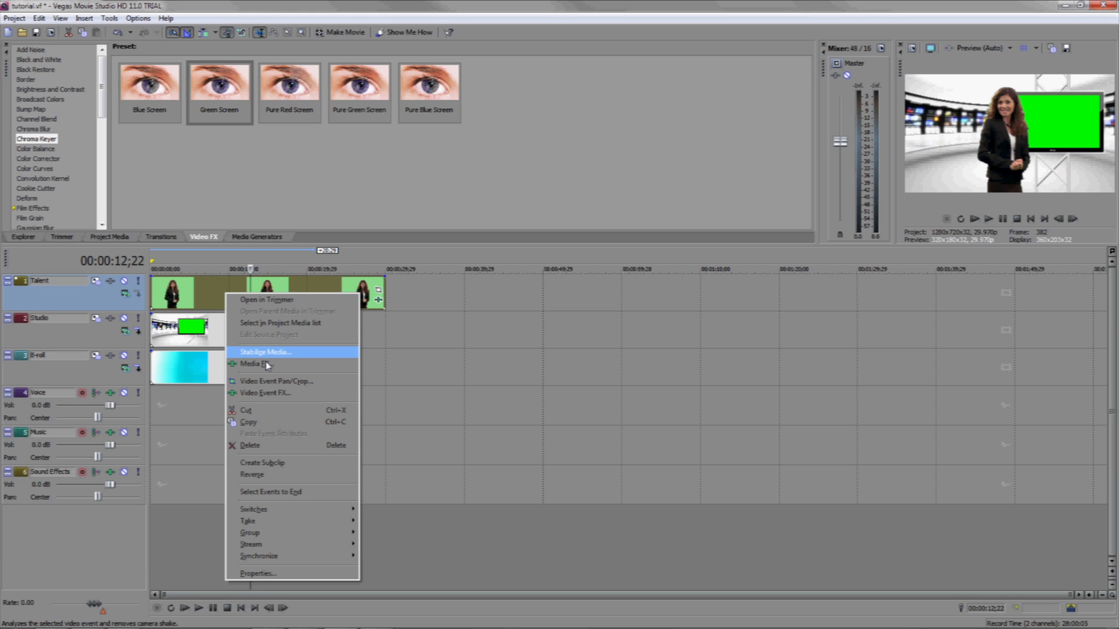
pyautogui.click(313, 387)
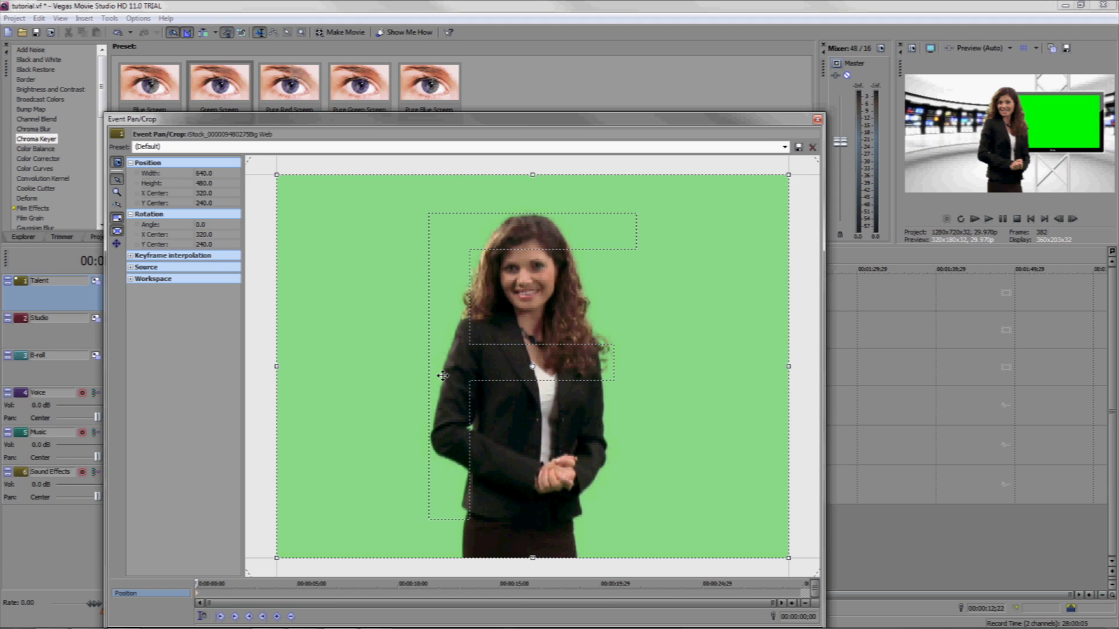
pyautogui.moveTo(573, 324); pyautogui.dragTo(709, 320)
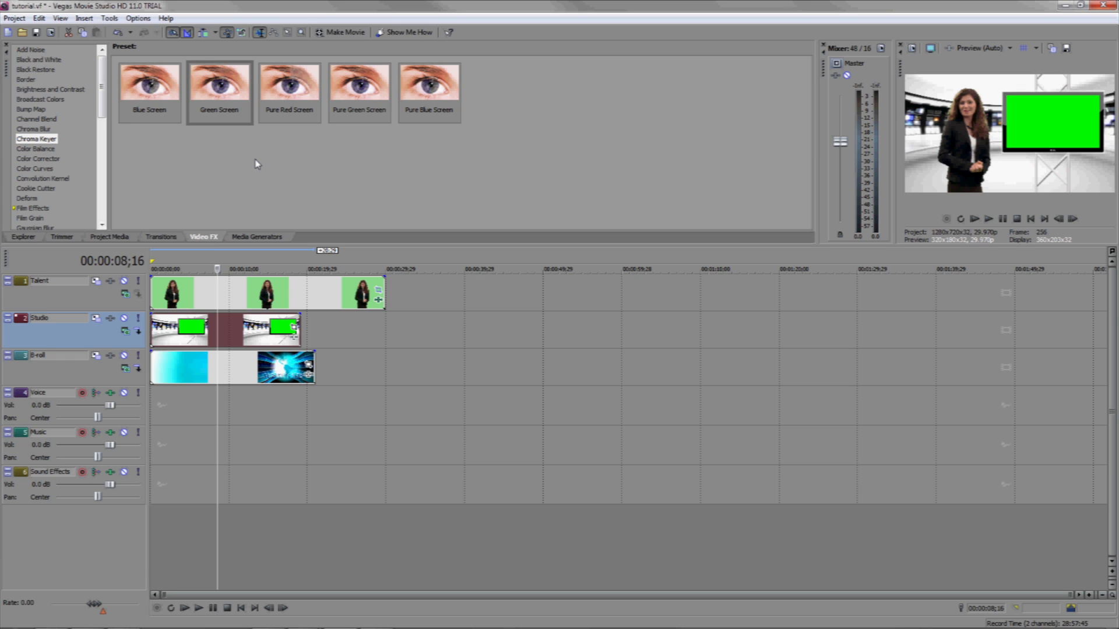
# Apply the Green Screen Chroma Keyer preset to the studio clip, with low threshold about 0.793 and high threshold about 0.496.
pyautogui.moveTo(221, 85); pyautogui.dragTo(228, 333)
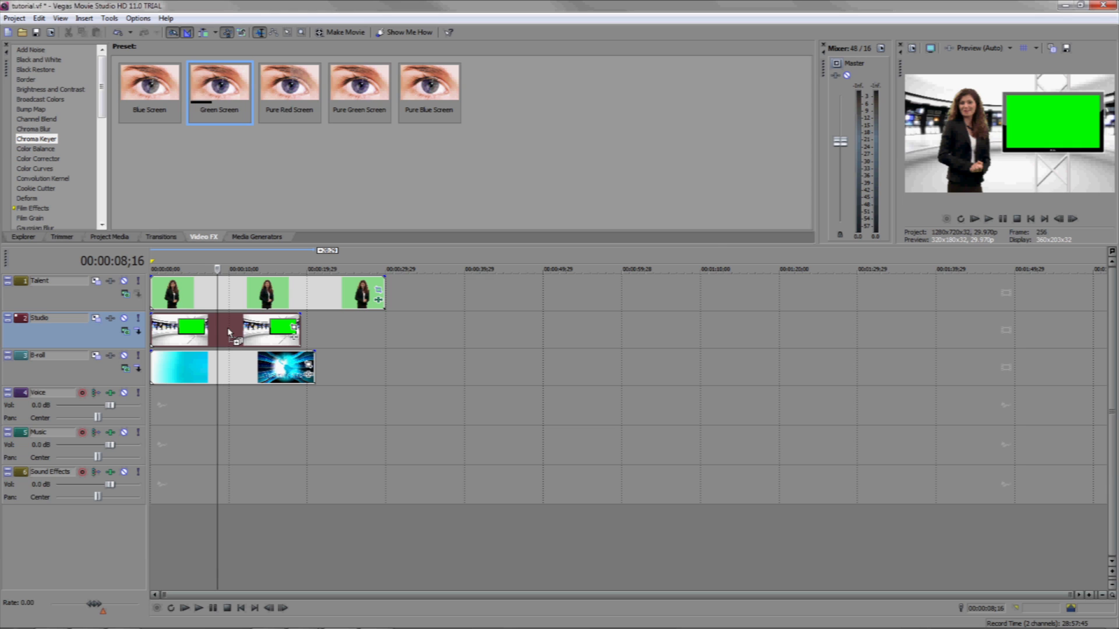
pyautogui.moveTo(229, 332); pyautogui.dragTo(227, 332)
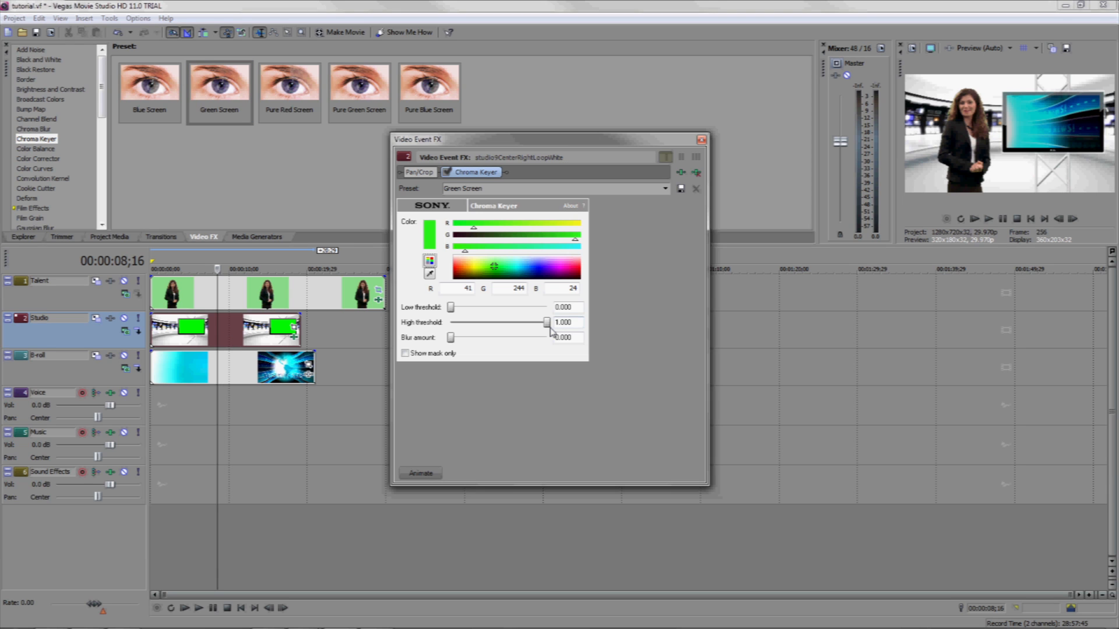
pyautogui.moveTo(548, 324); pyautogui.dragTo(523, 323)
pyautogui.moveTo(451, 307); pyautogui.dragTo(498, 325)
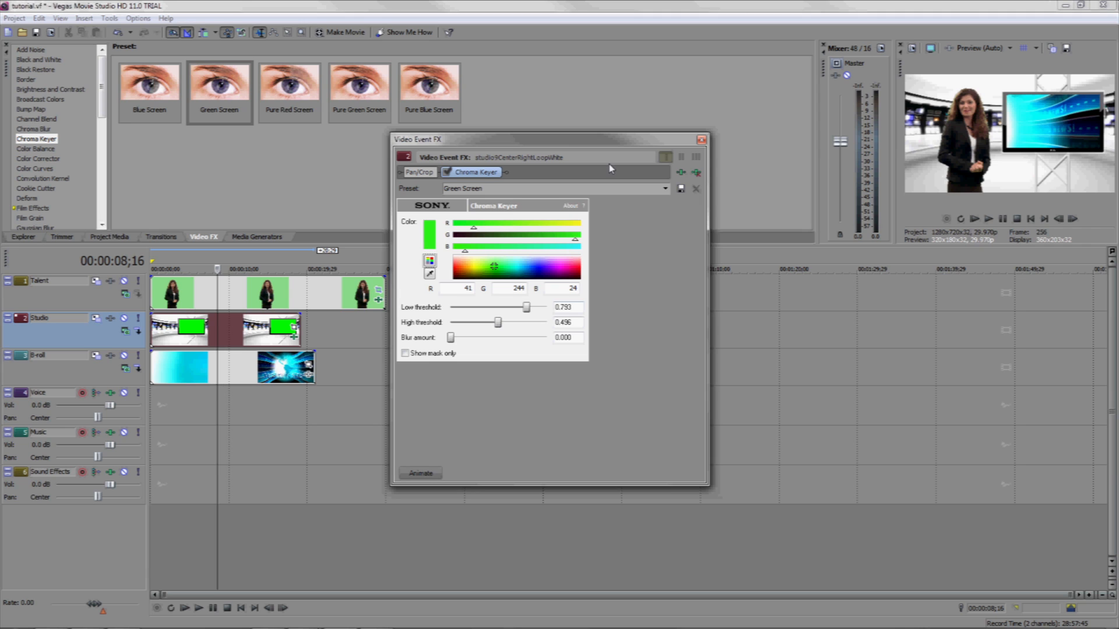
pyautogui.moveTo(502, 322)
pyautogui.mouseDown()
pyautogui.moveTo(516, 309)
pyautogui.moveTo(495, 308)
pyautogui.mouseUp()
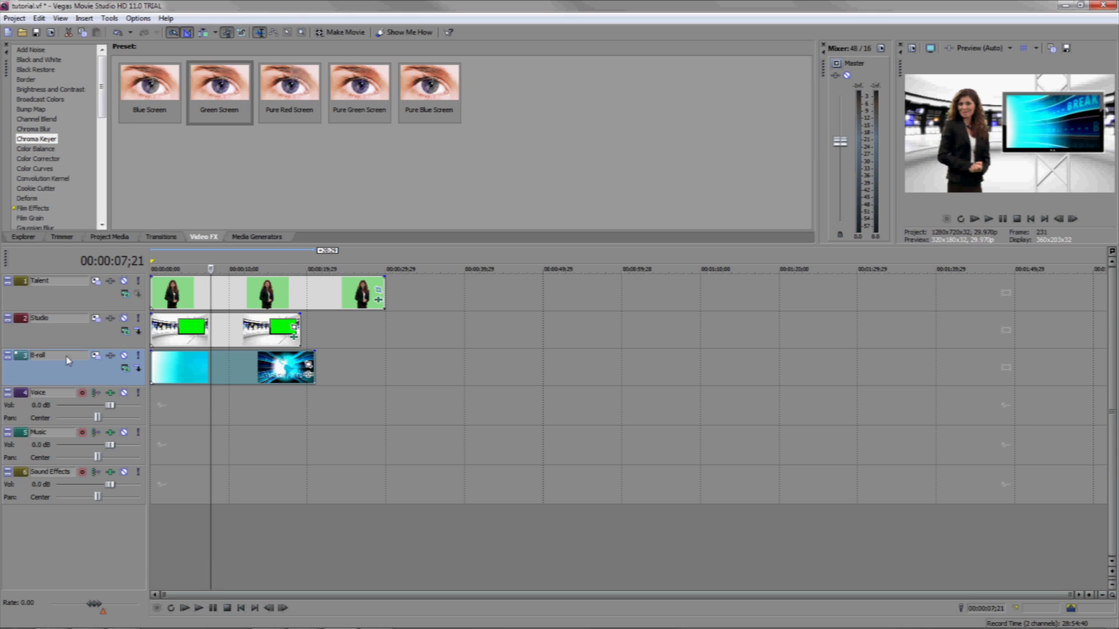
# Use Track Motion to move the B-roll track to about X 309.75, Y 72.49 and shrink it to about 736 by 414.
pyautogui.click(96, 356)
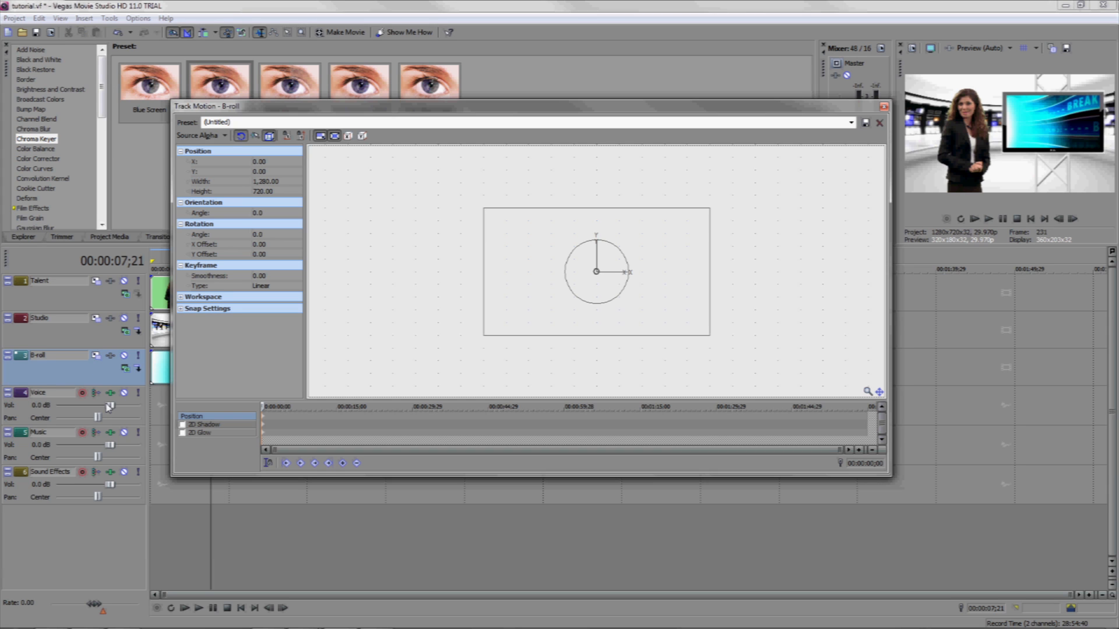
pyautogui.moveTo(659, 251); pyautogui.dragTo(726, 232)
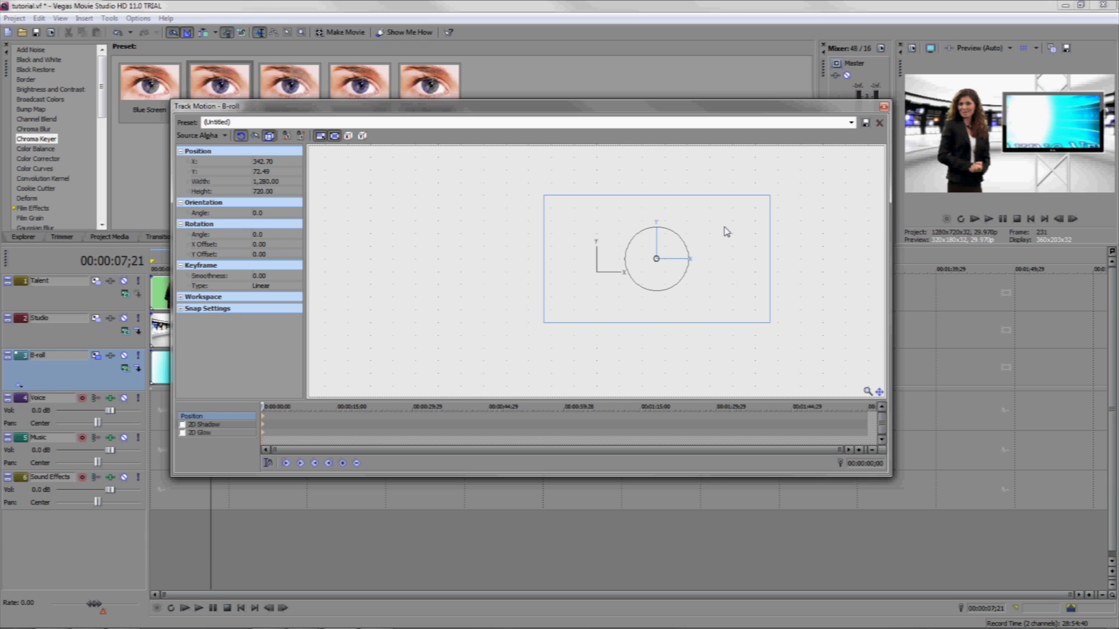
pyautogui.moveTo(725, 231); pyautogui.dragTo(720, 232)
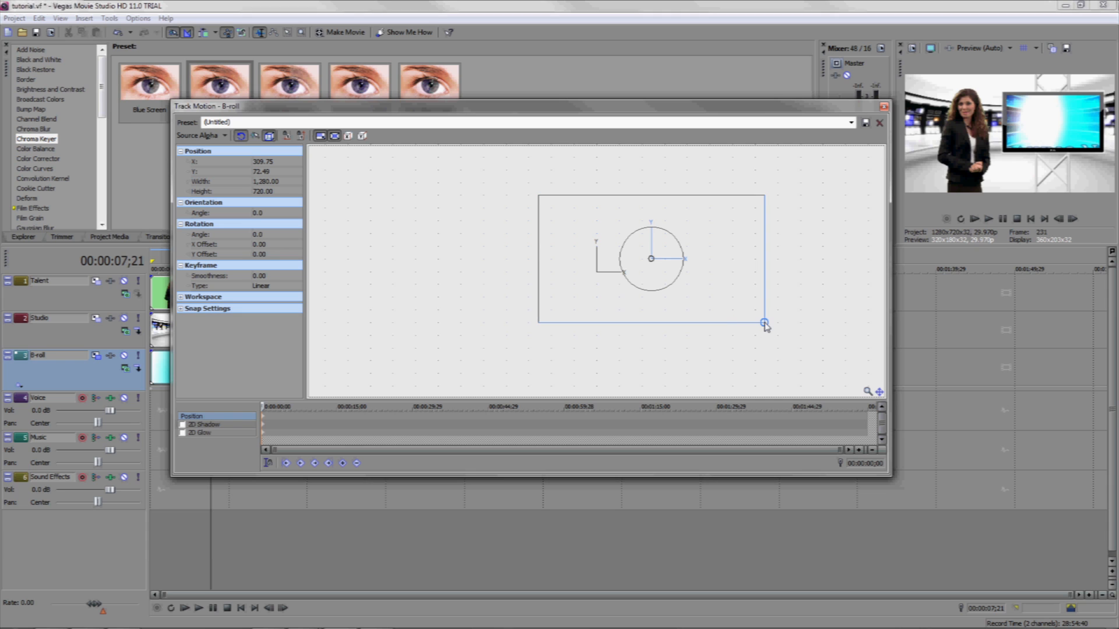
pyautogui.moveTo(764, 324); pyautogui.dragTo(721, 290)
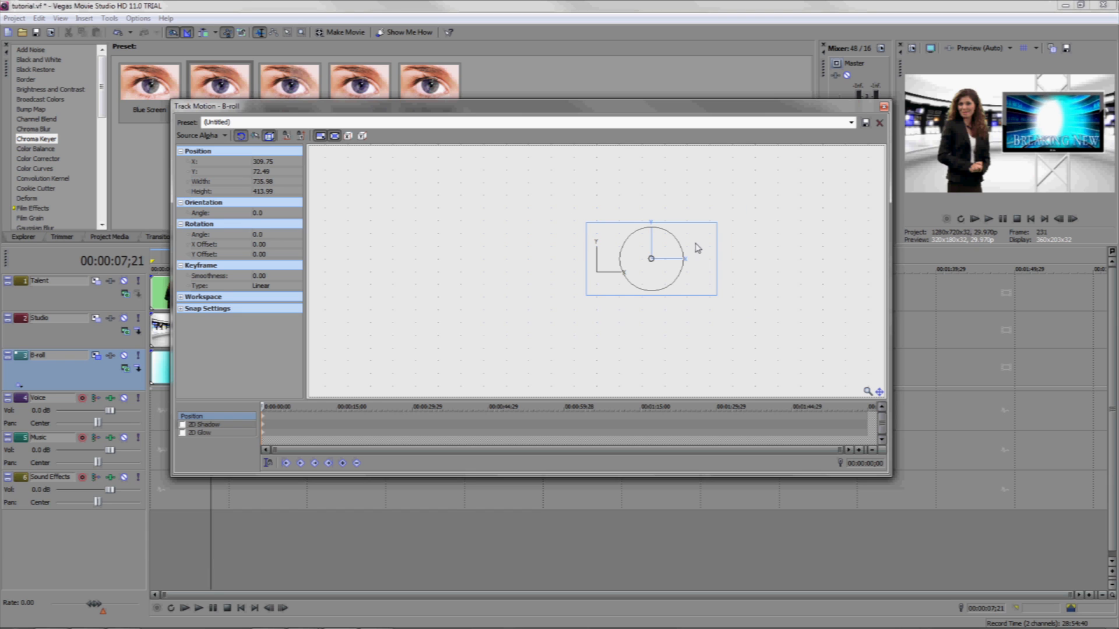